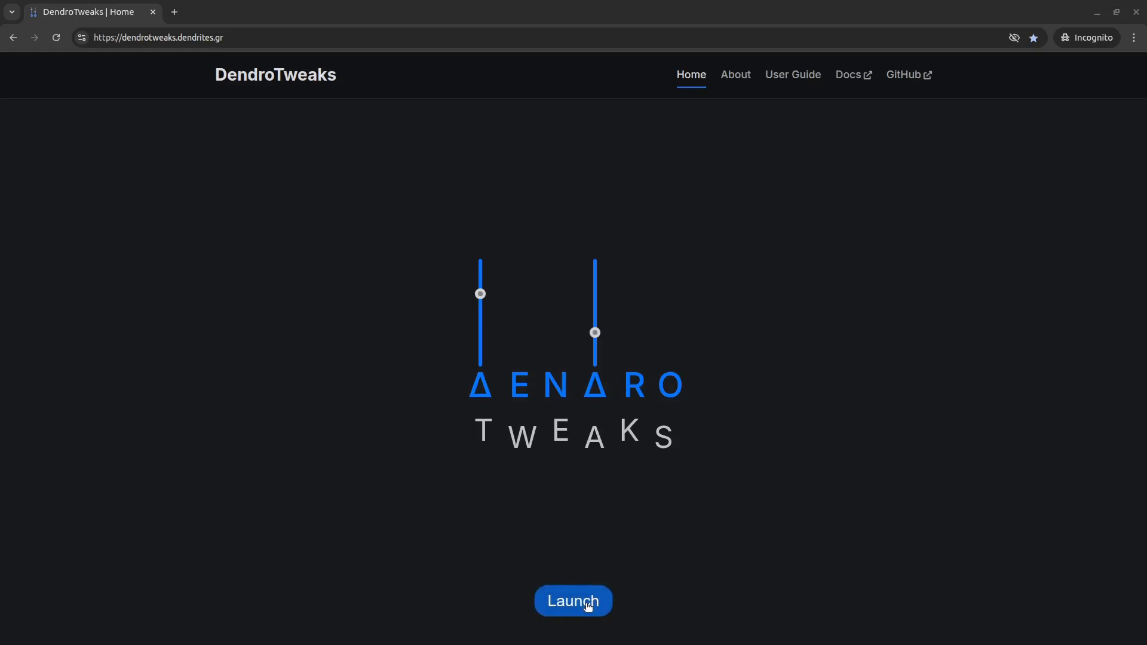
Launch the DendroTweaks app and load the Park_2019 model with its Park_2019 morphology.
{"action": "left_click", "coordinate": [574, 601]}
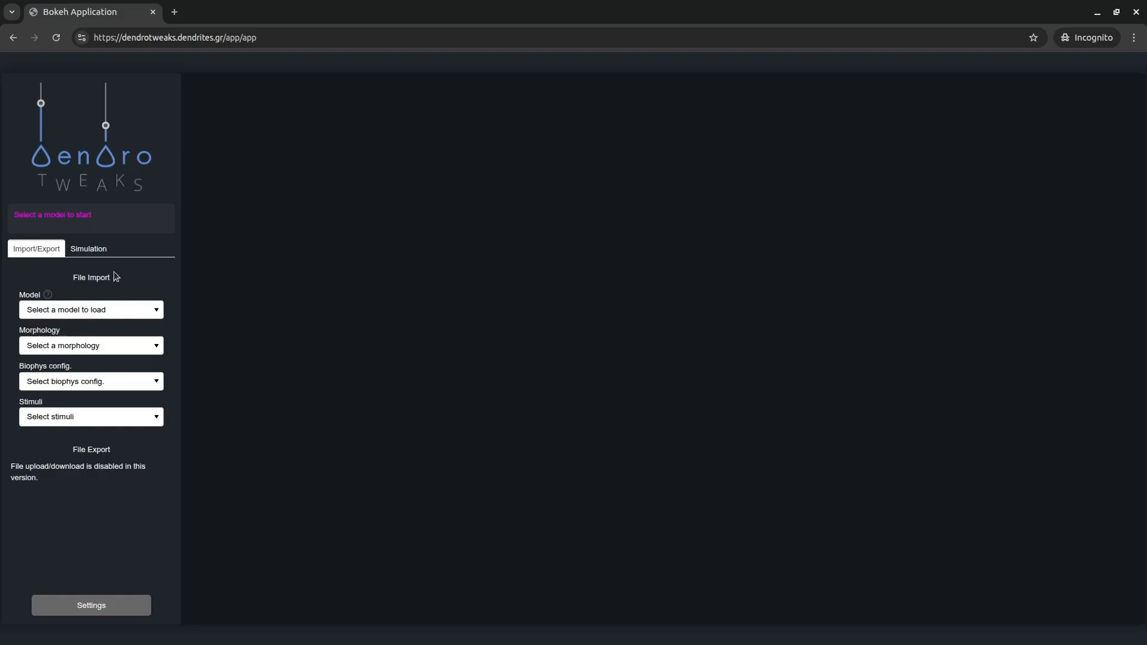
{"action": "left_click", "coordinate": [132, 310]}
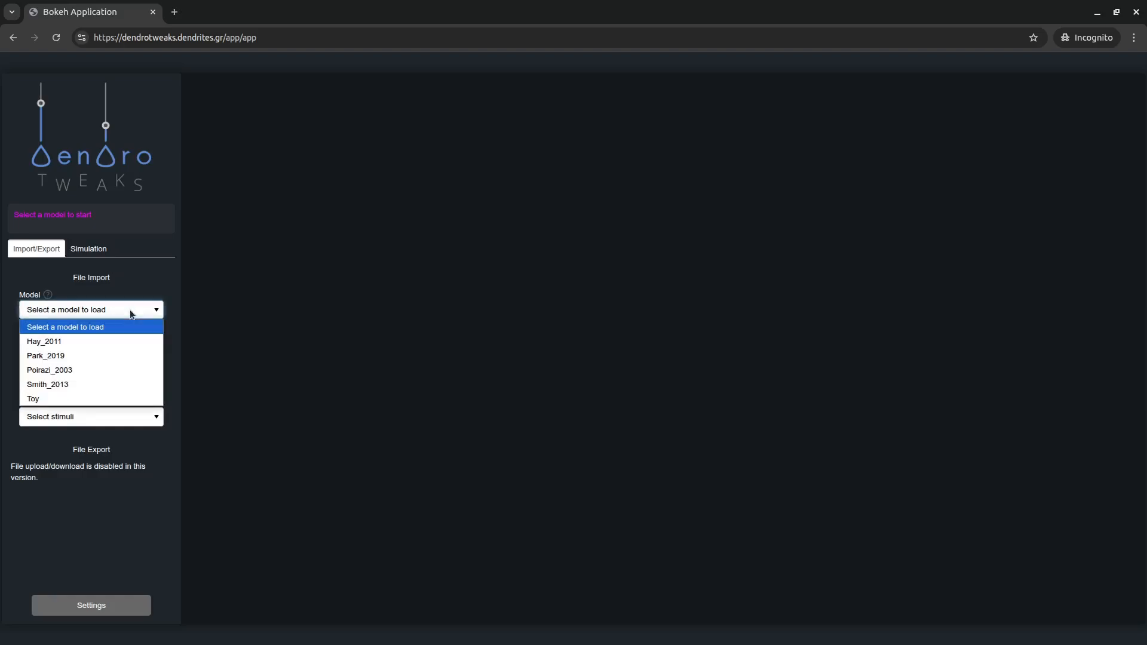
{"action": "left_click", "coordinate": [125, 357]}
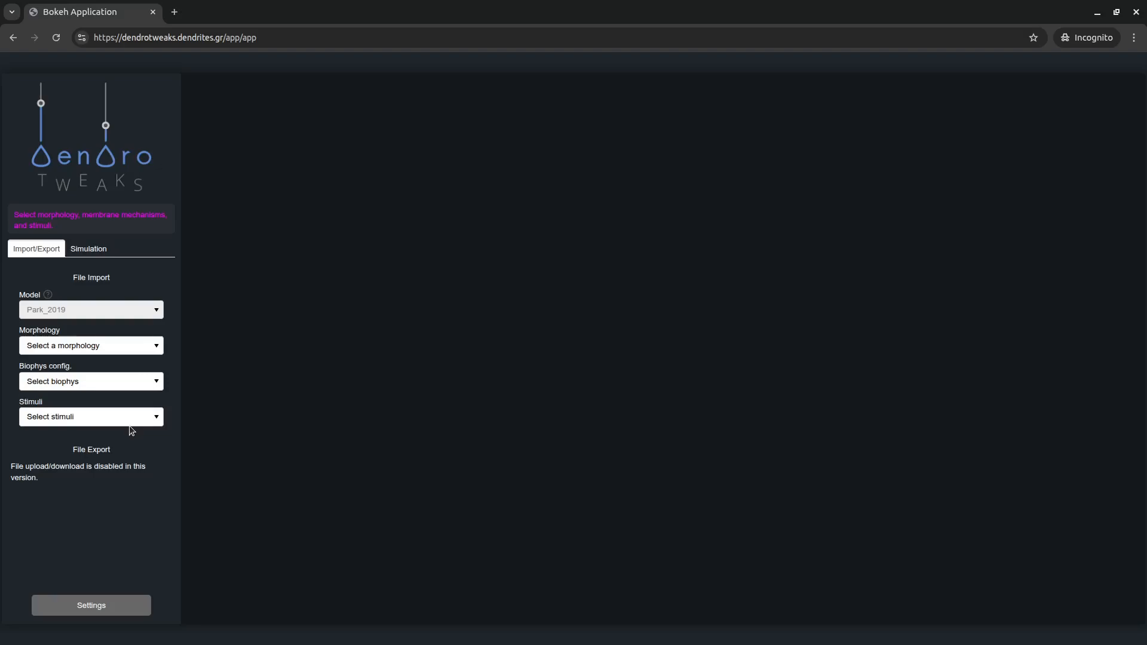
{"action": "left_click", "coordinate": [136, 348]}
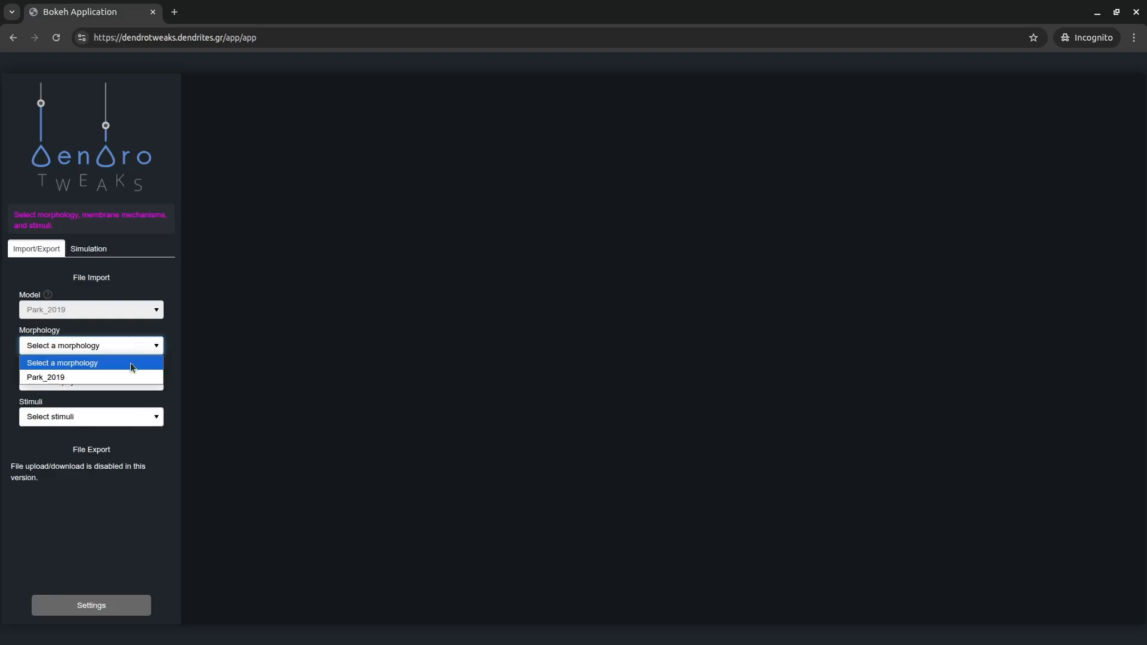
{"action": "left_click", "coordinate": [116, 378]}
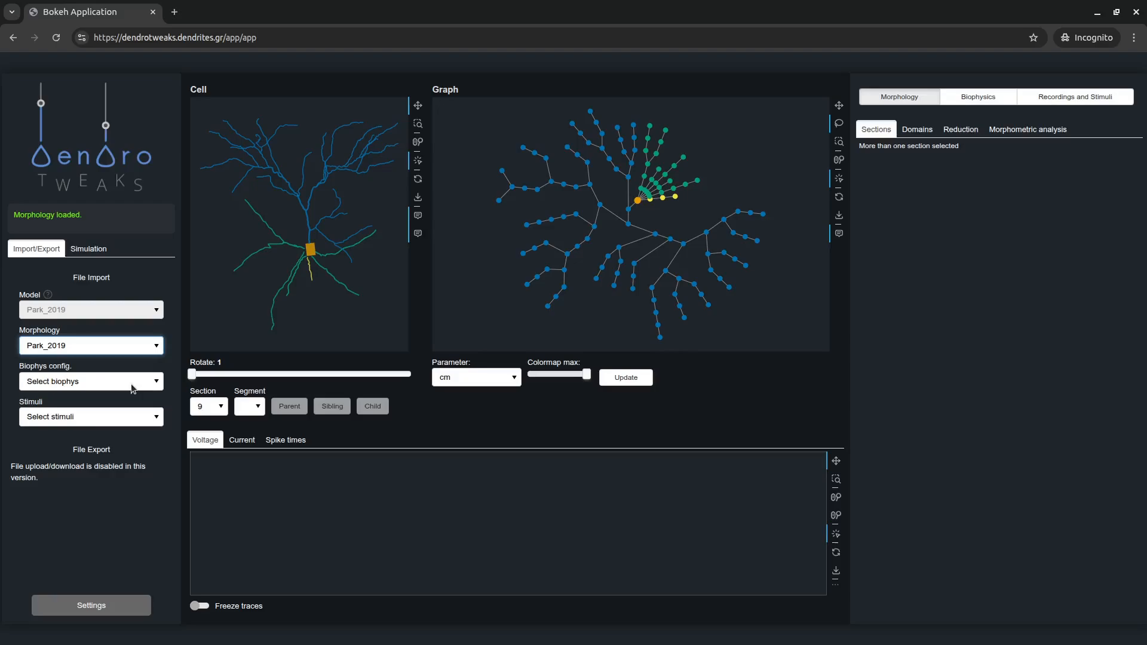
Load the Park_2019_full biophysical configuration and the depolarizing_current stimuli for the model.
{"action": "left_click", "coordinate": [132, 387]}
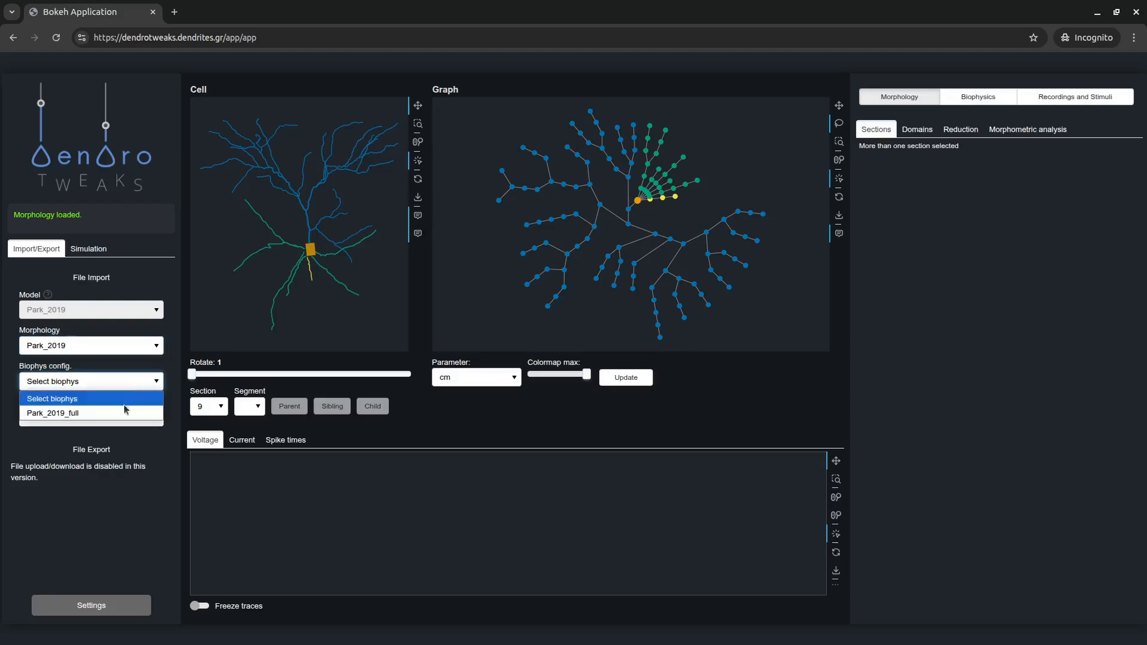
{"action": "left_click", "coordinate": [128, 413]}
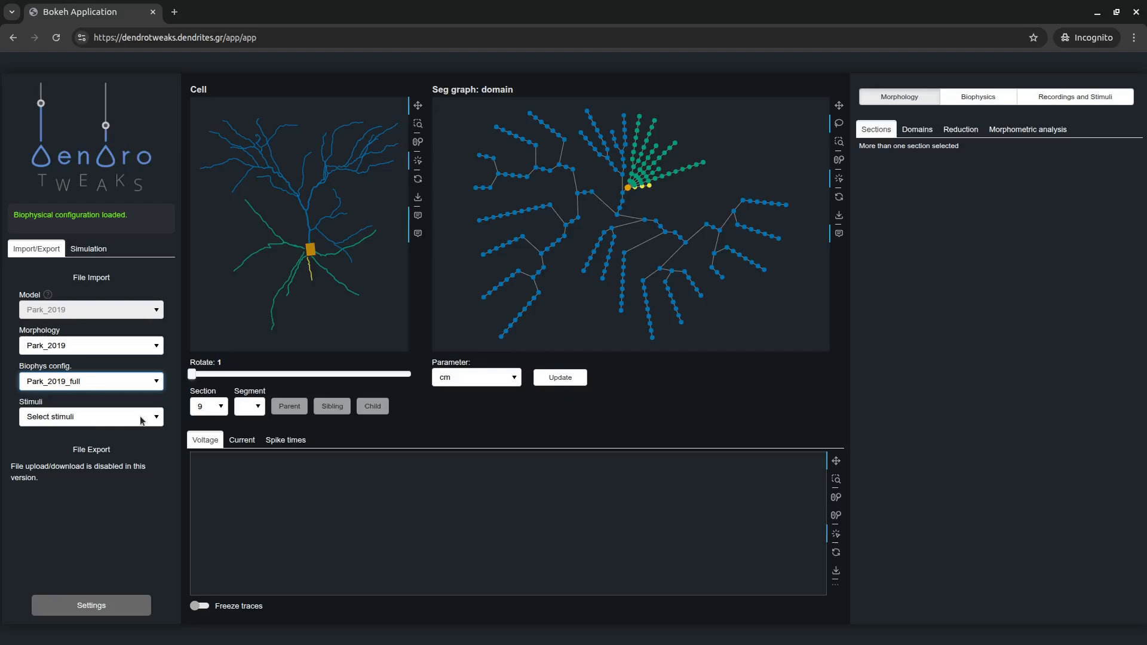
{"action": "left_click", "coordinate": [142, 421]}
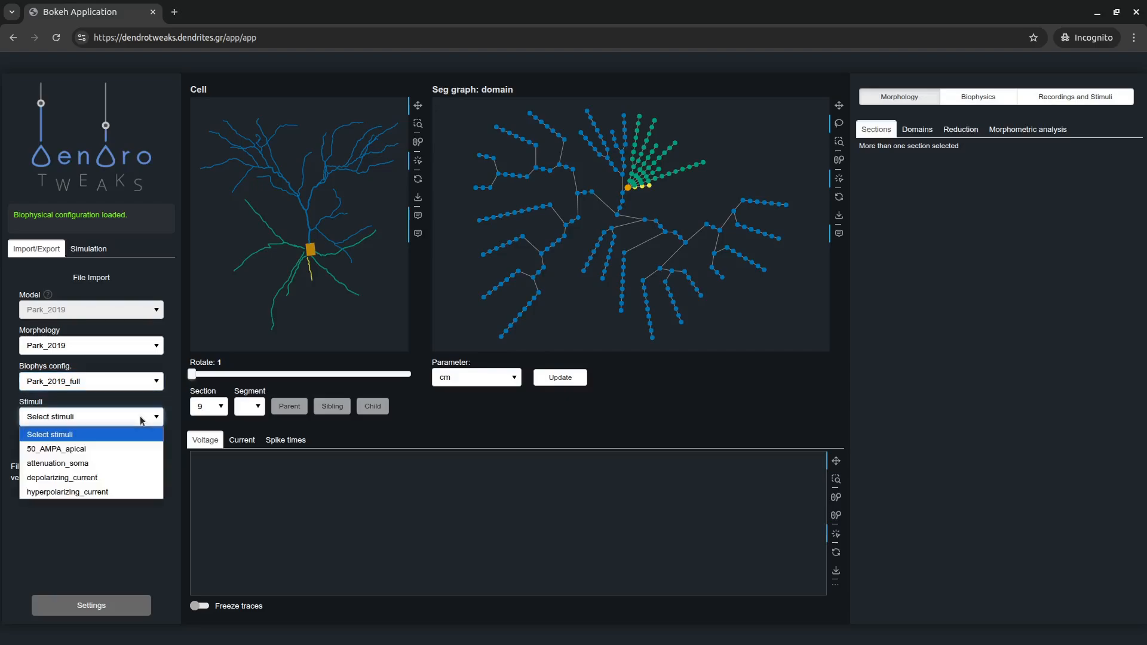
{"action": "left_click", "coordinate": [107, 477]}
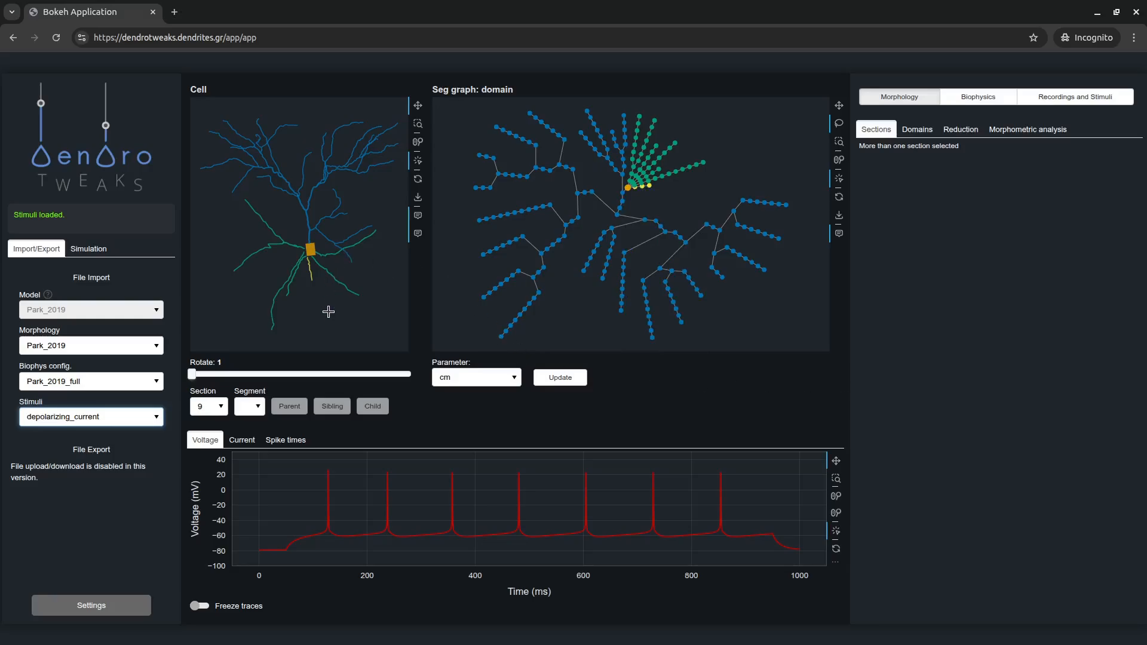
Rotate the cell view to 4, select a dendritic section in the cell plot, and step through its sibling sections.
{"action": "mouse_move", "coordinate": [199, 379]}
{"action": "left_mouse_down"}
{"action": "mouse_move", "coordinate": [245, 374]}
{"action": "mouse_move", "coordinate": [193, 375]}
{"action": "left_mouse_up"}
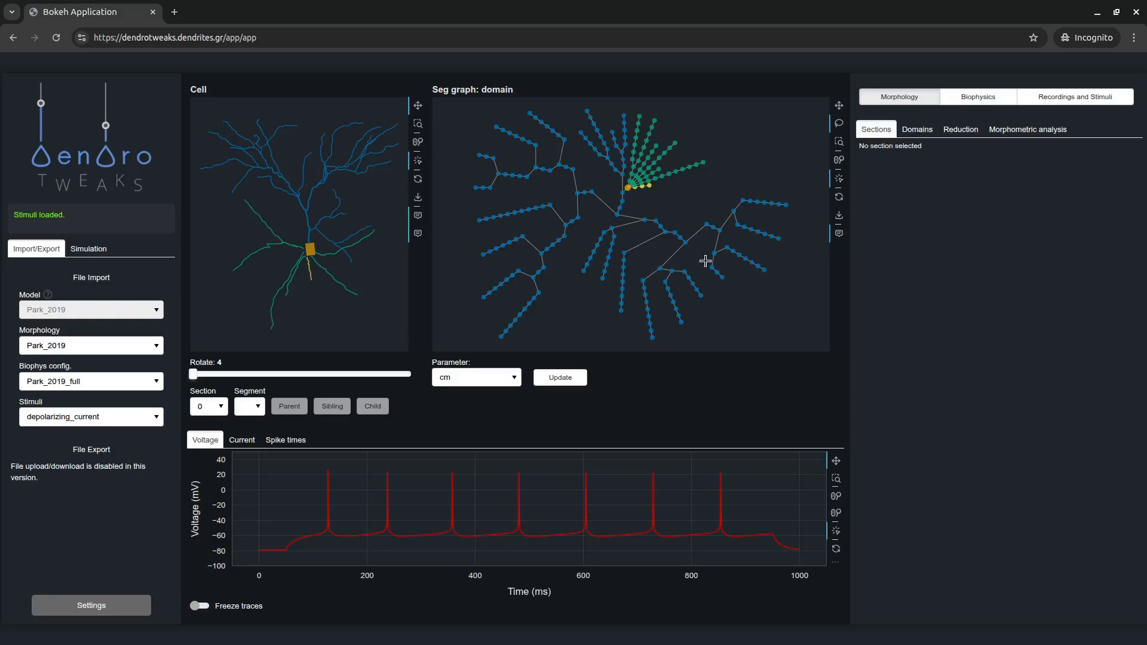
{"action": "left_click", "coordinate": [329, 239]}
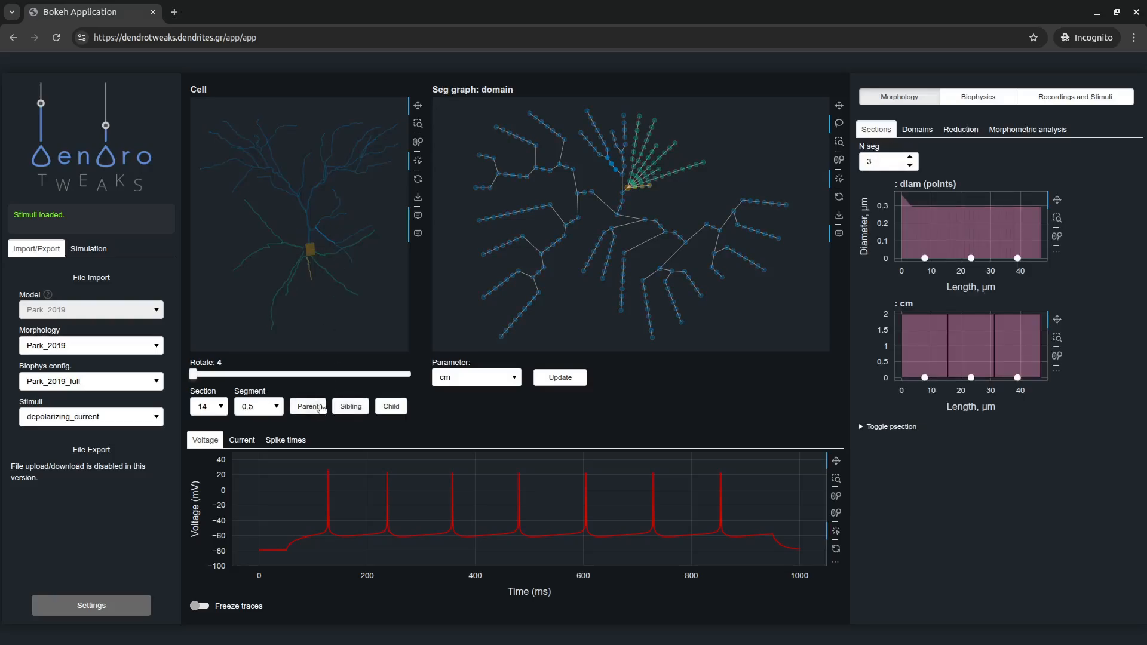
{"action": "left_click", "coordinate": [338, 408]}
{"action": "left_click", "coordinate": [336, 410]}
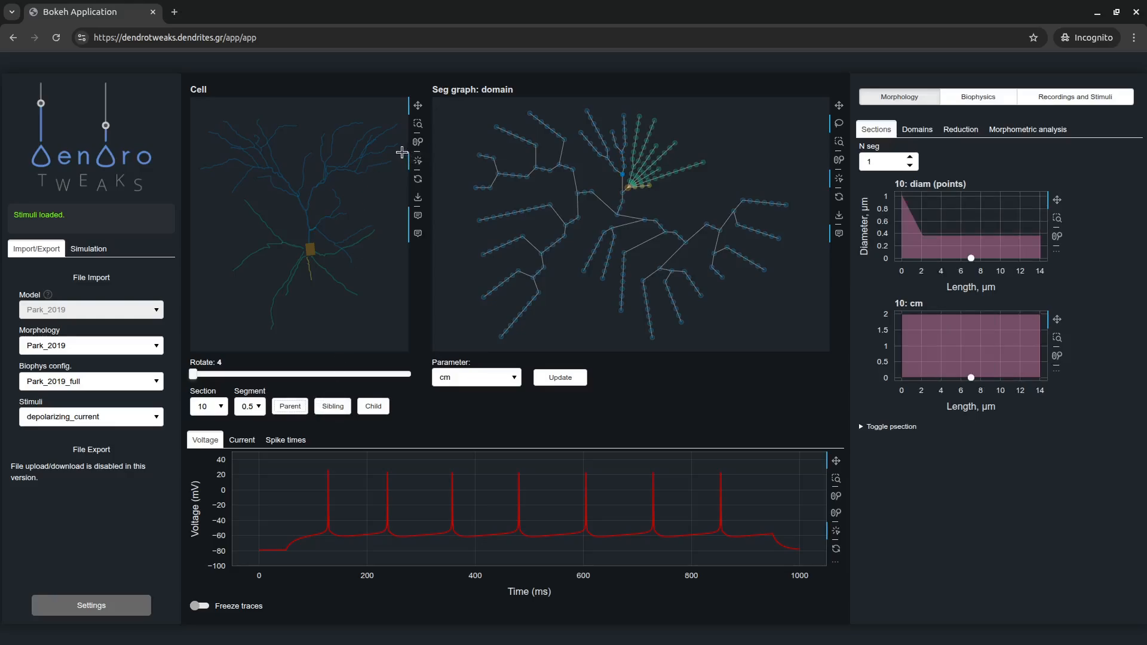
Zoom in on the apical branches in the cell plot, zoom back out, and reset the plot.
{"action": "left_click", "coordinate": [418, 124]}
{"action": "left_click_drag", "start_coordinate": [314, 144], "coordinate": [355, 210]}
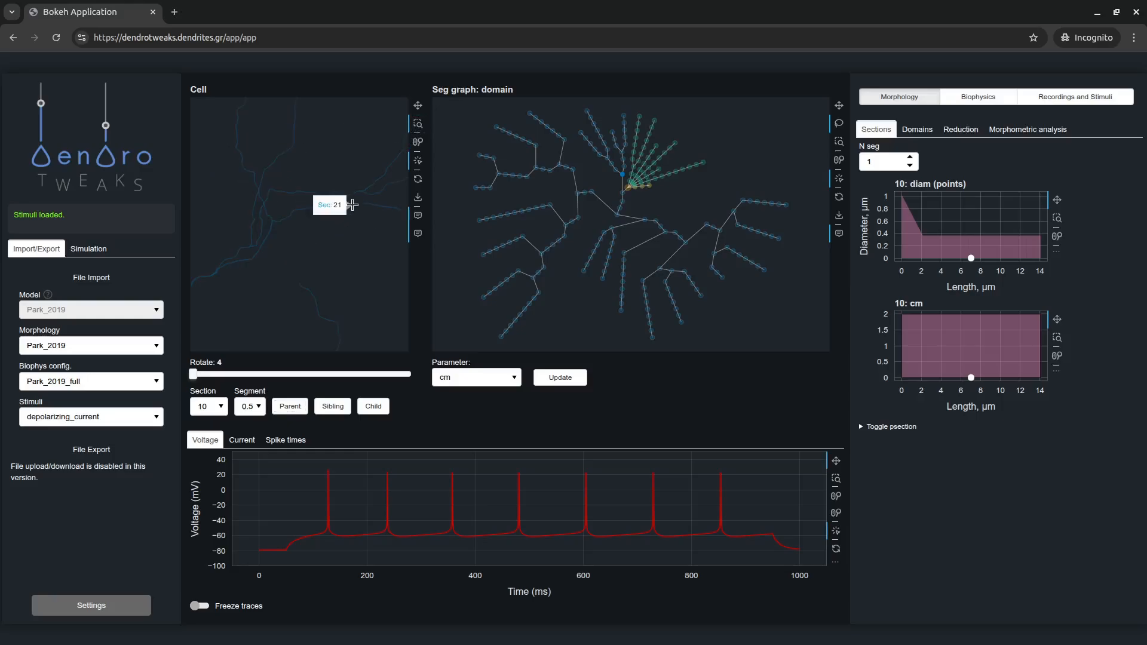
{"action": "left_click", "coordinate": [418, 142]}
{"action": "scroll", "coordinate": [332, 191], "scroll_direction": "down", "scroll_amount": 5}
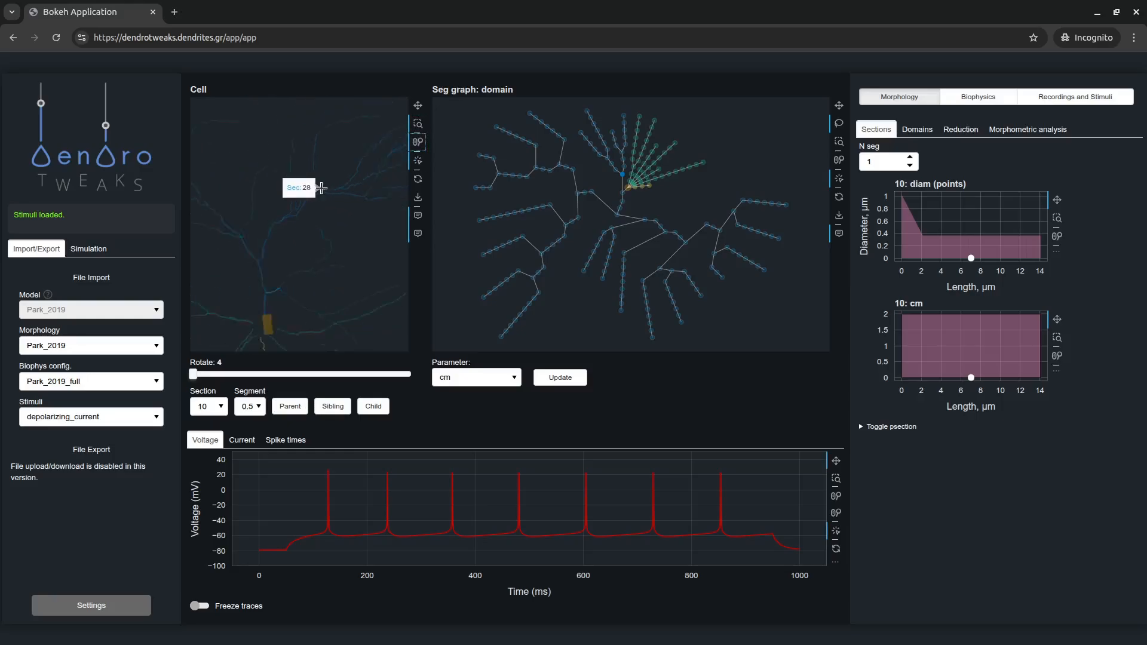
{"action": "left_click", "coordinate": [417, 179]}
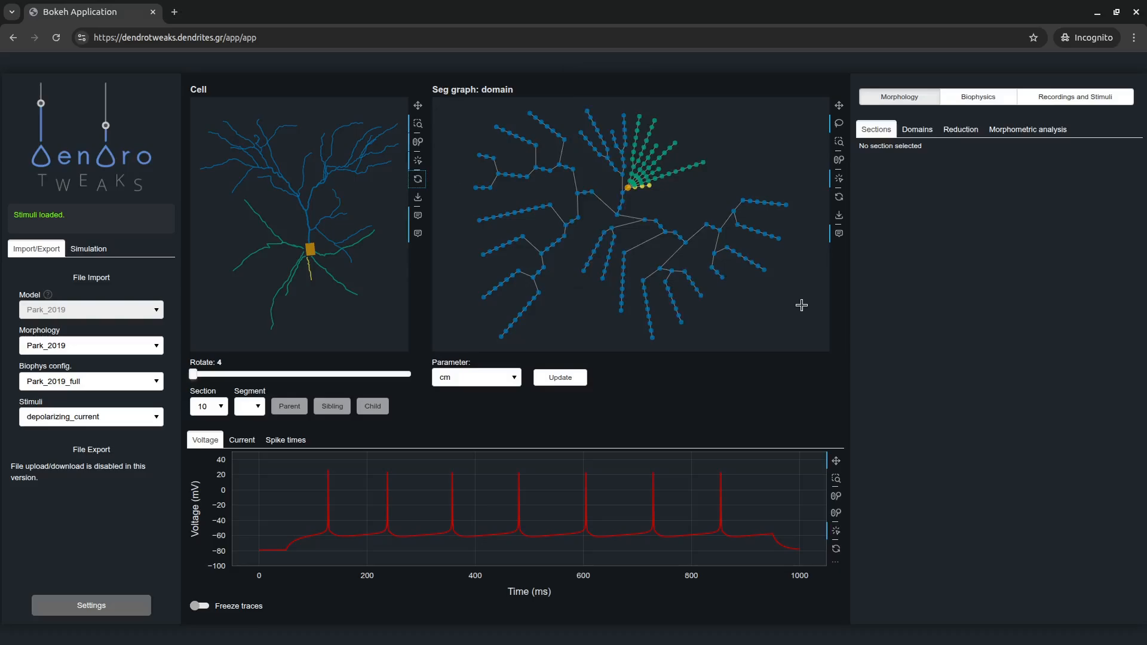
Set the segment graph's displayed parameter to diam and switch it back to domain.
{"action": "left_click", "coordinate": [512, 378]}
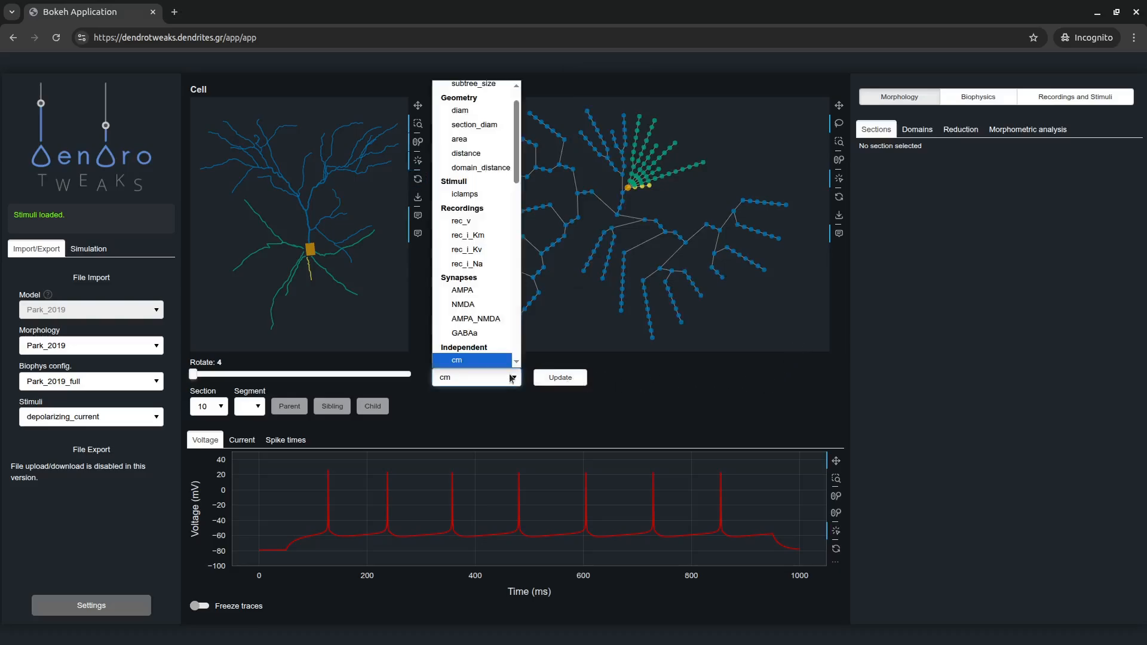
{"action": "scroll", "coordinate": [484, 281], "scroll_direction": "up", "scroll_amount": 1}
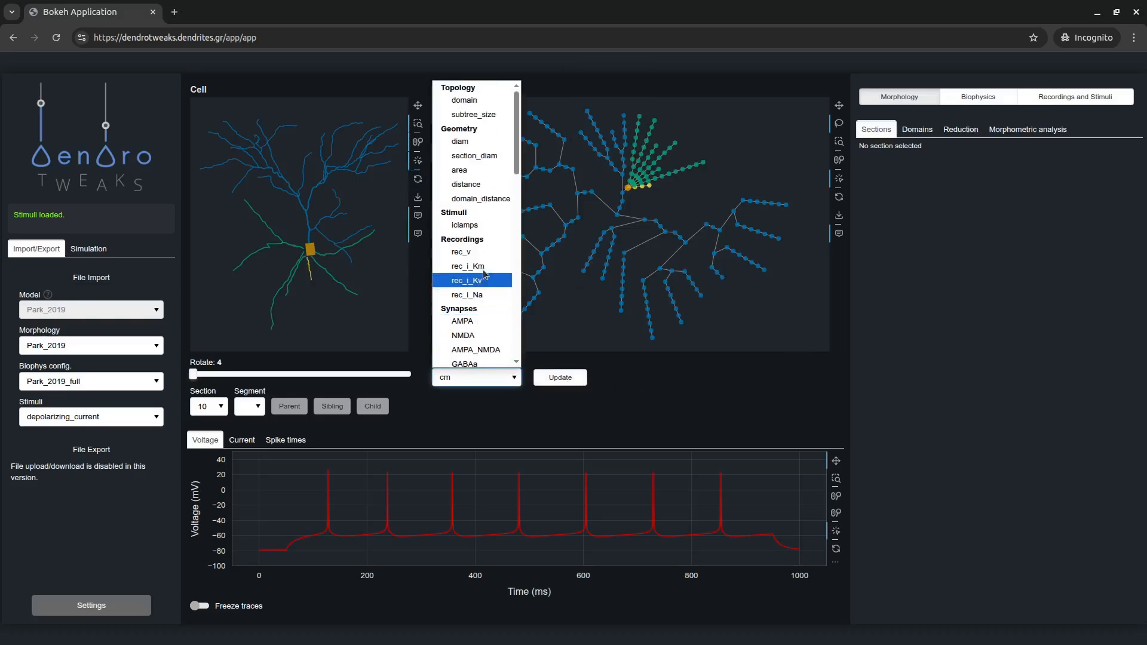
{"action": "left_click", "coordinate": [480, 142]}
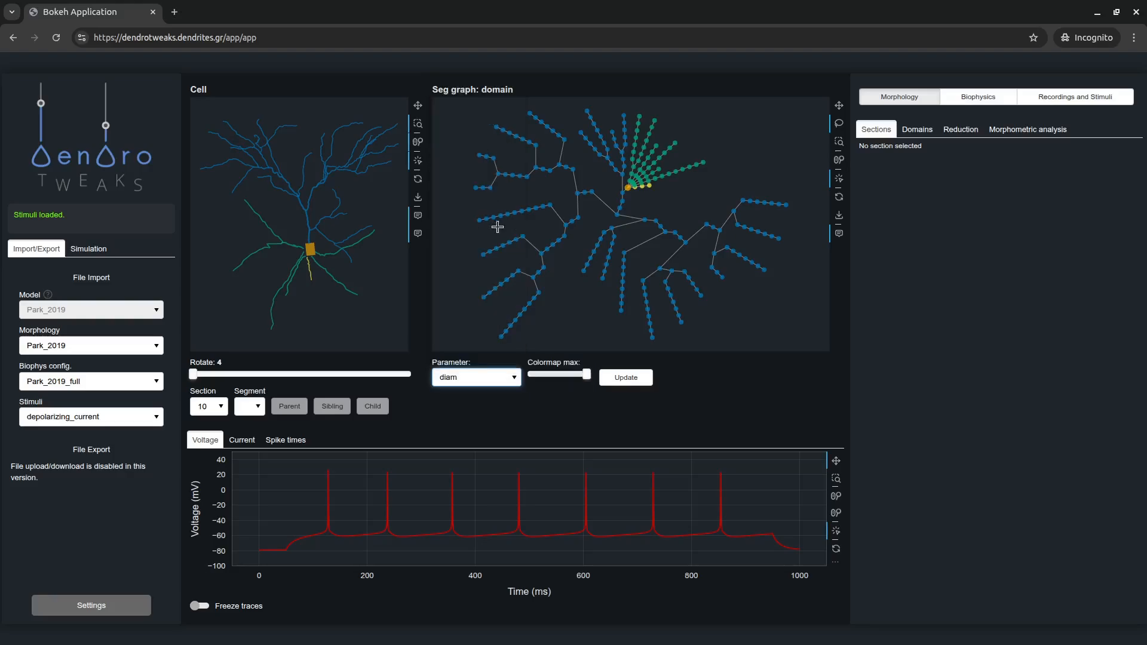
{"action": "left_click", "coordinate": [500, 371]}
{"action": "left_click", "coordinate": [494, 98]}
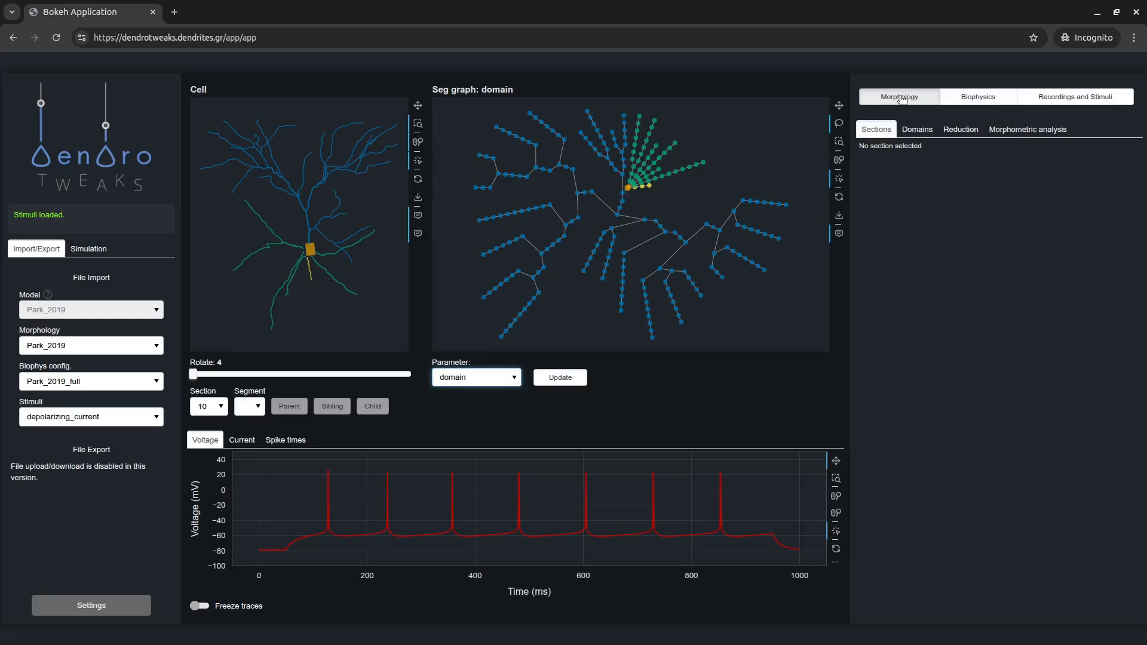
Inspect section 51's geometry, and show morphometric statistics for the lasso-selected group of seven sections around it in the segment graph.
{"action": "left_click", "coordinate": [769, 204]}
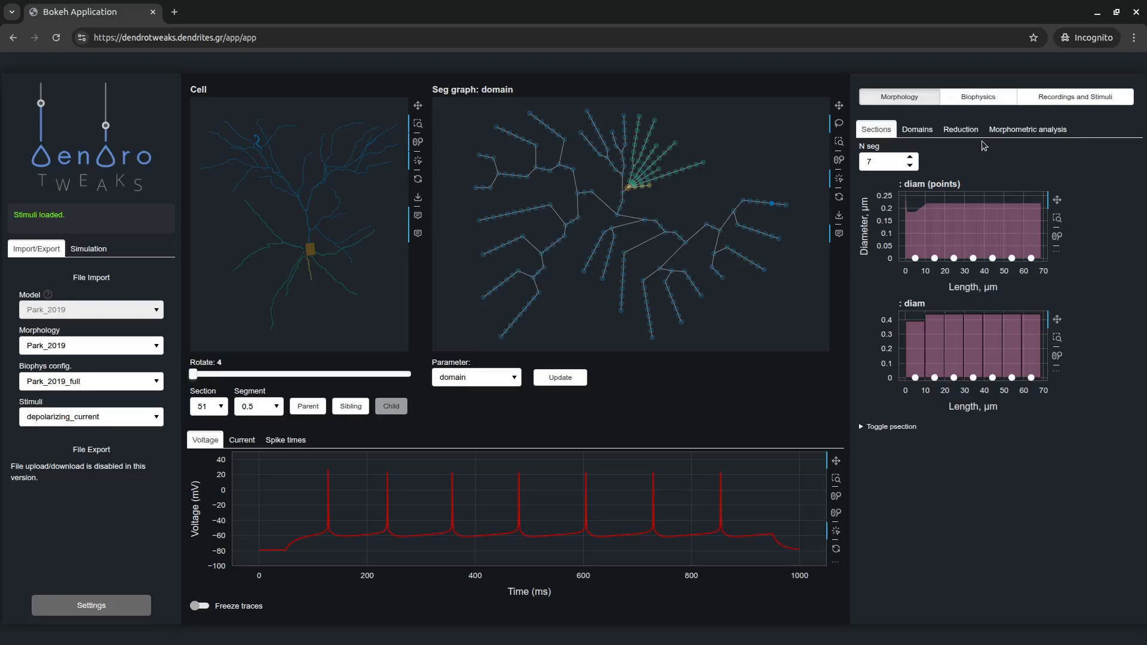
{"action": "left_click", "coordinate": [1000, 130]}
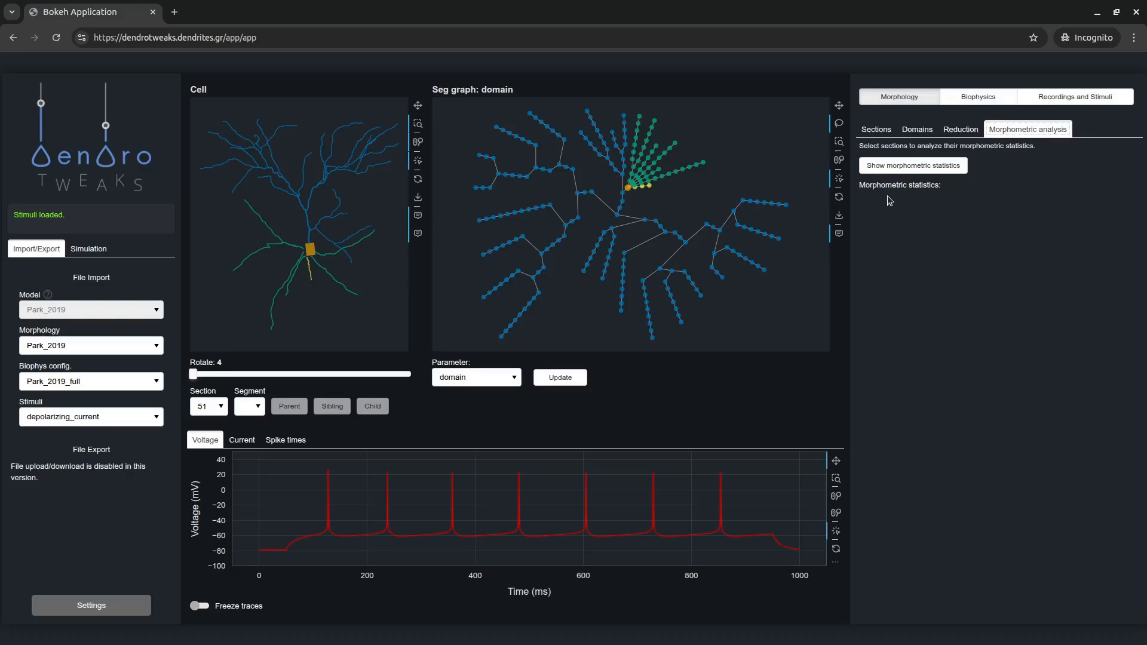
{"action": "mouse_move", "coordinate": [771, 165]}
{"action": "left_mouse_down"}
{"action": "mouse_move", "coordinate": [707, 256]}
{"action": "mouse_move", "coordinate": [787, 283]}
{"action": "left_mouse_up"}
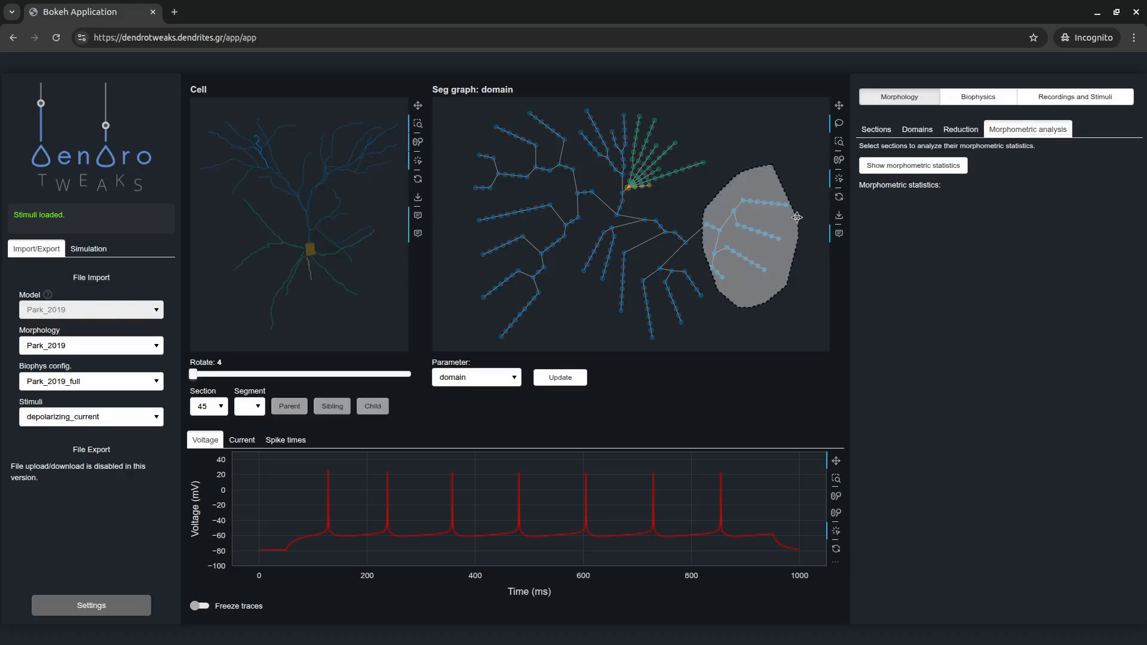
{"action": "left_click", "coordinate": [891, 169]}
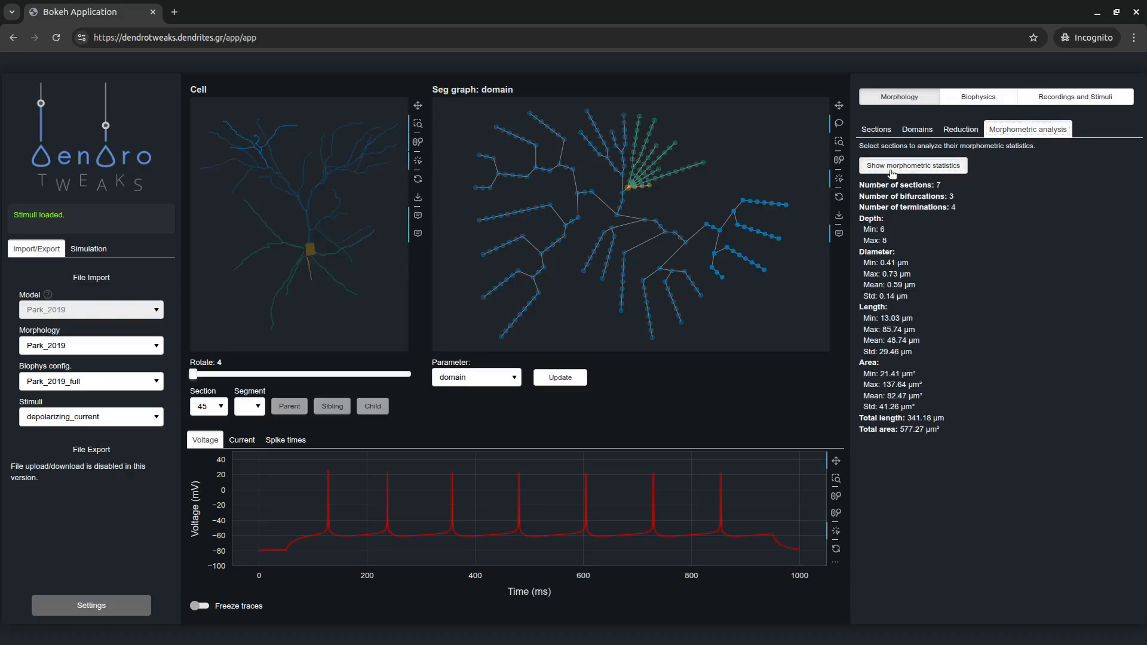
Review the membrane mechanisms and recordings, and set the soma's IClamp amplitude to 0.163 nA.
{"action": "left_click", "coordinate": [970, 98]}
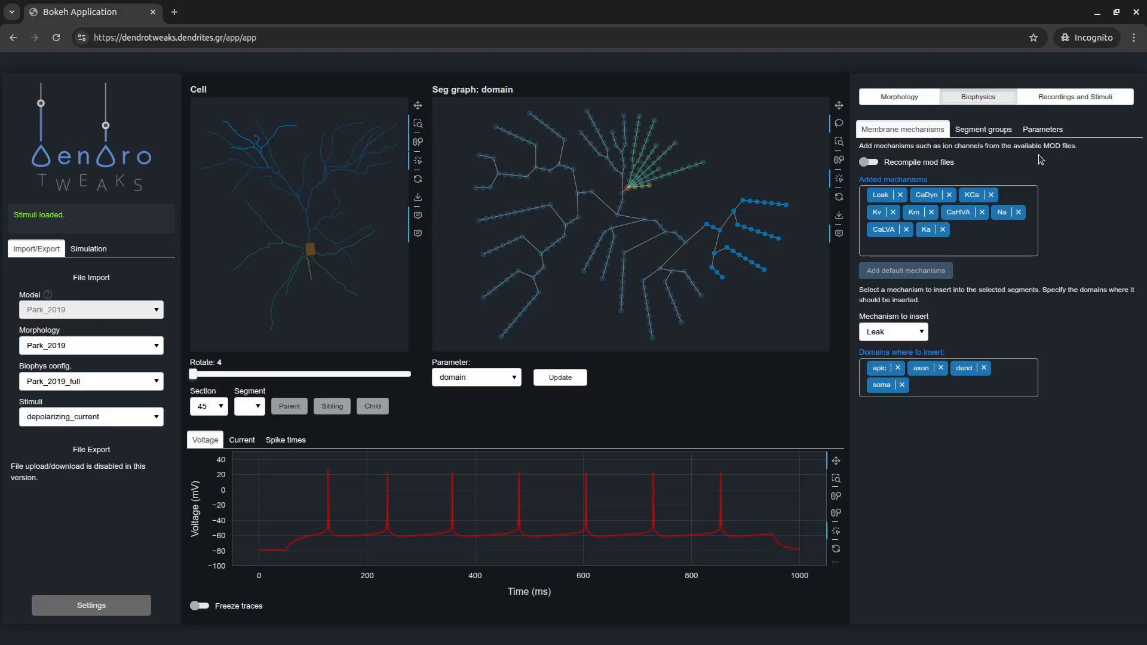
{"action": "left_click", "coordinate": [1070, 96]}
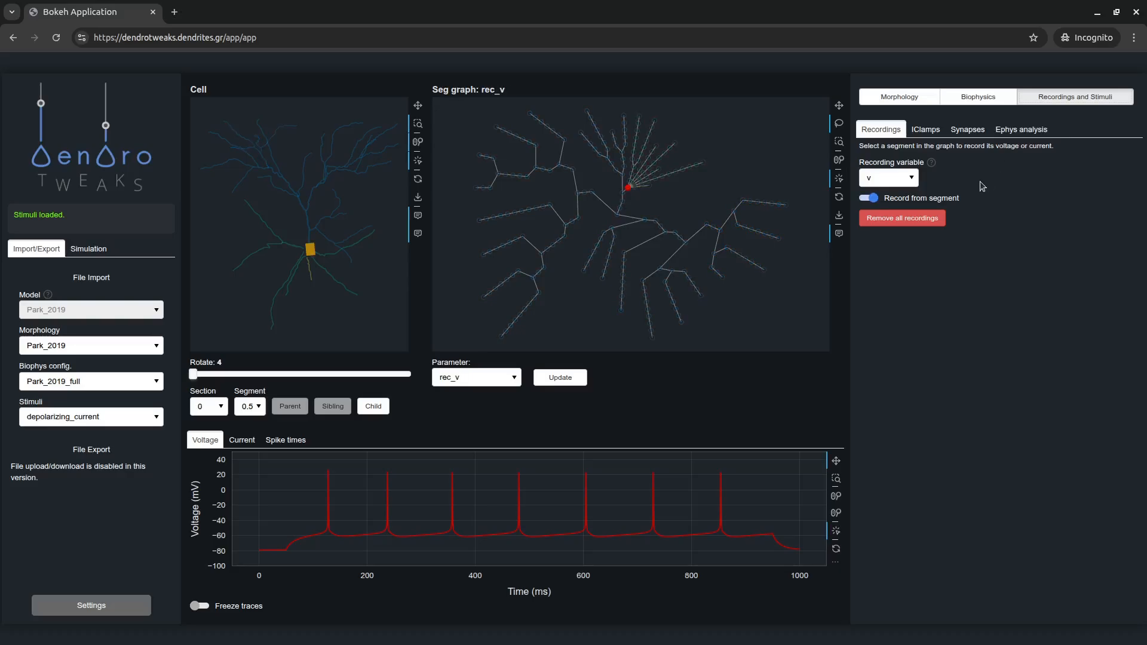
{"action": "left_click", "coordinate": [927, 131]}
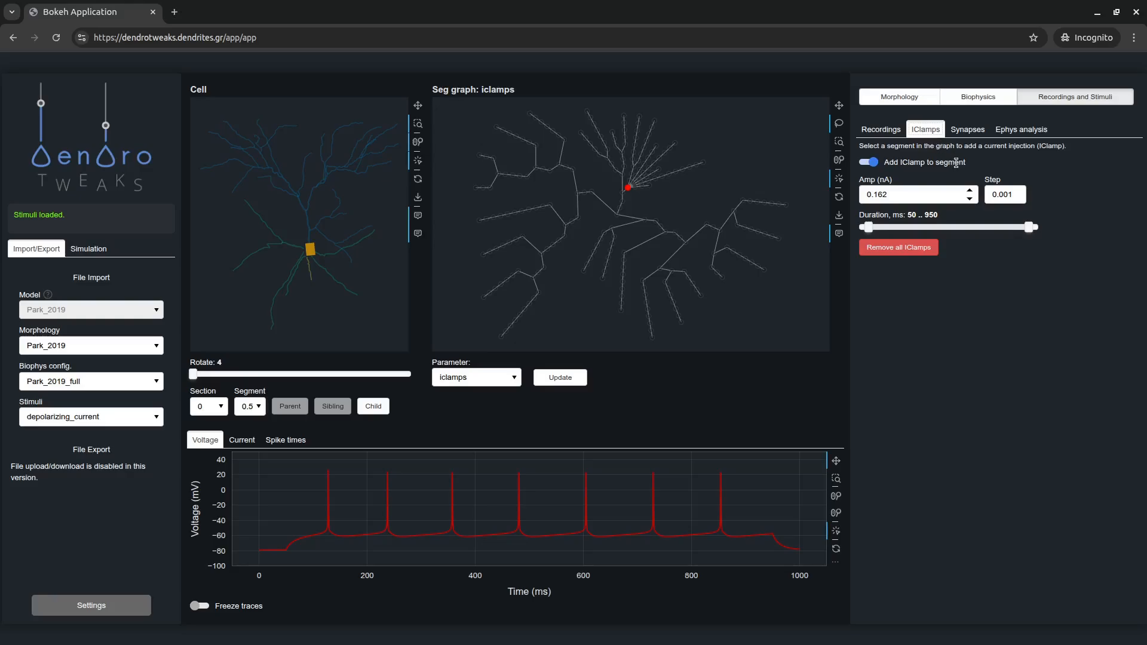
{"action": "left_click", "coordinate": [970, 190]}
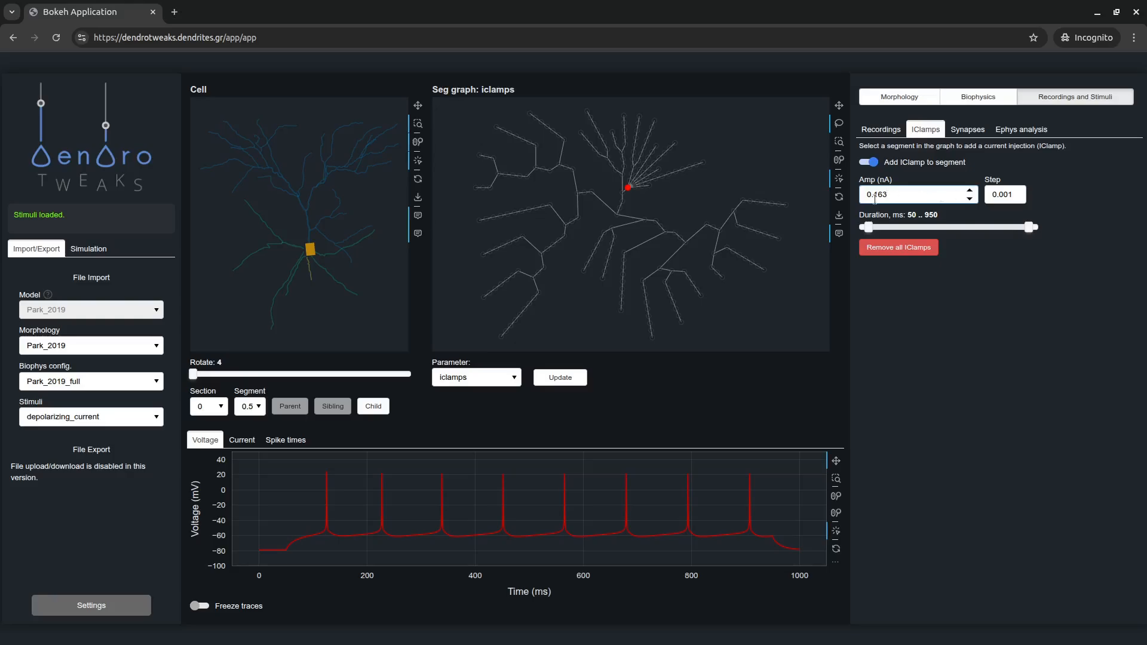
Run the simulation manually with Run on interaction disabled, and re-enable Run on interaction.
{"action": "left_click", "coordinate": [92, 247]}
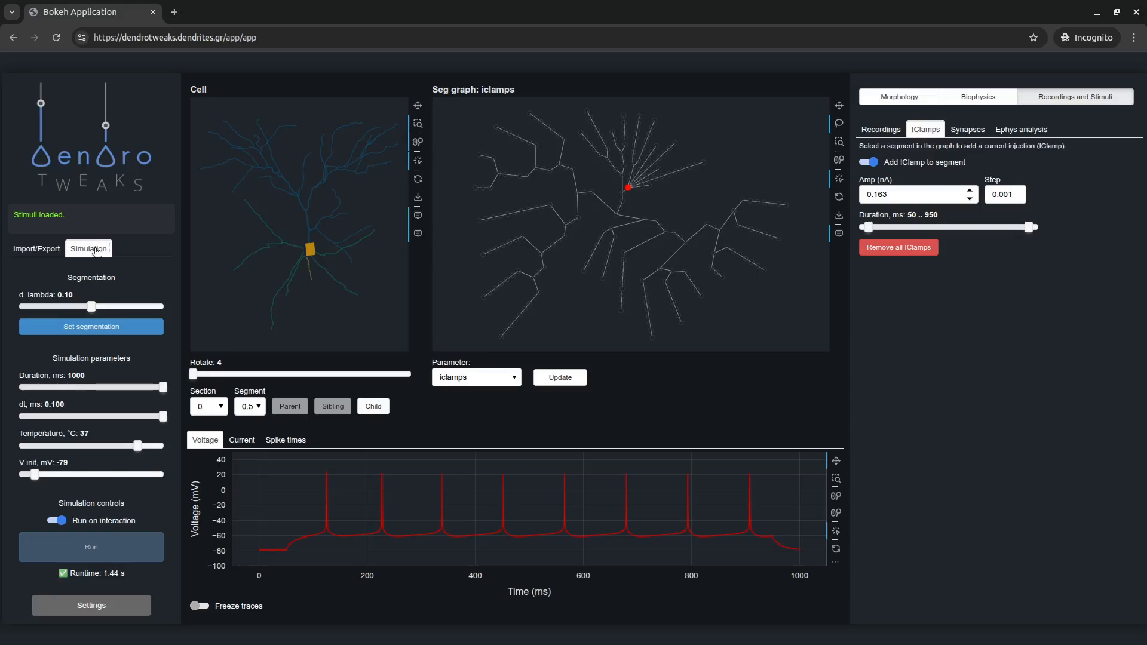
{"action": "left_click", "coordinate": [55, 521]}
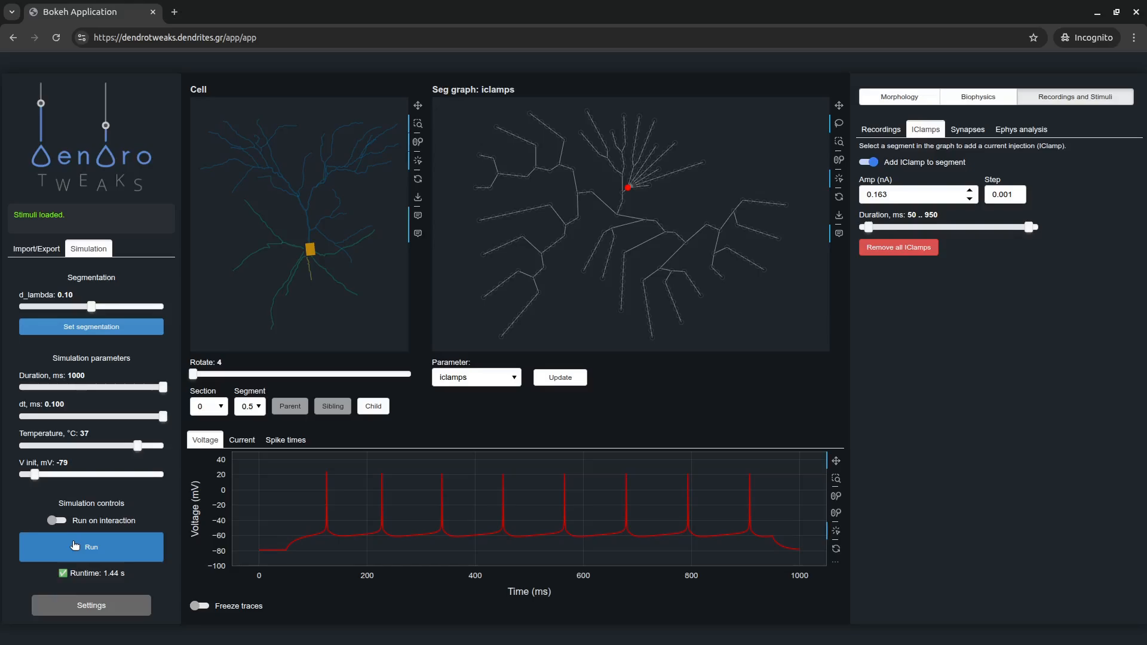
{"action": "left_click", "coordinate": [75, 546]}
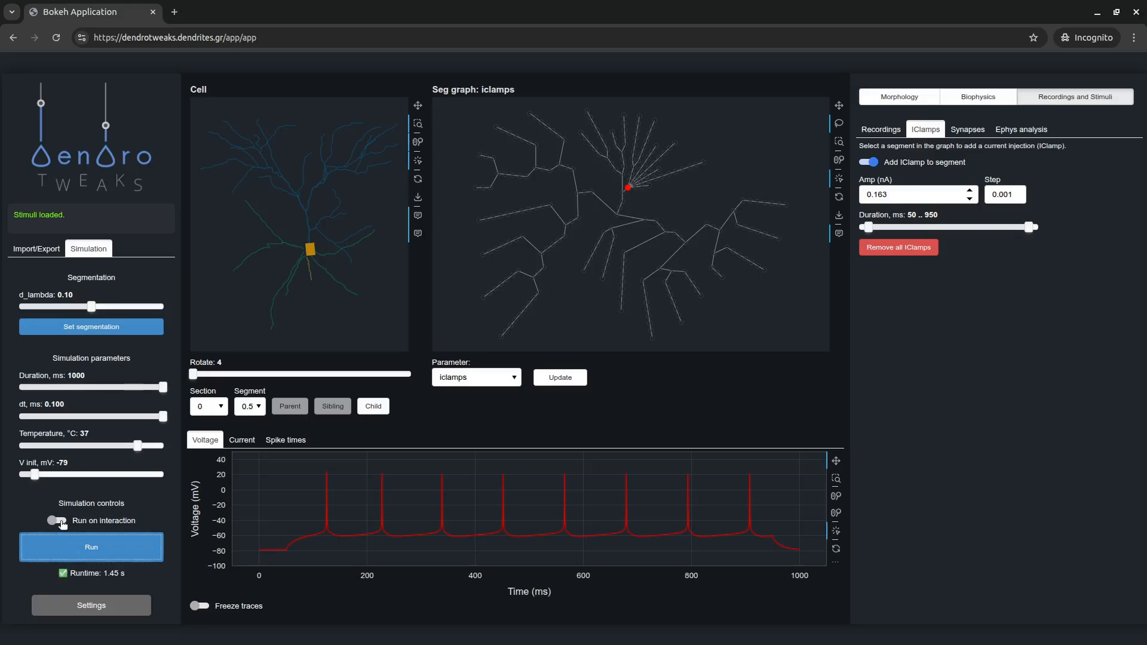
{"action": "left_click", "coordinate": [61, 521]}
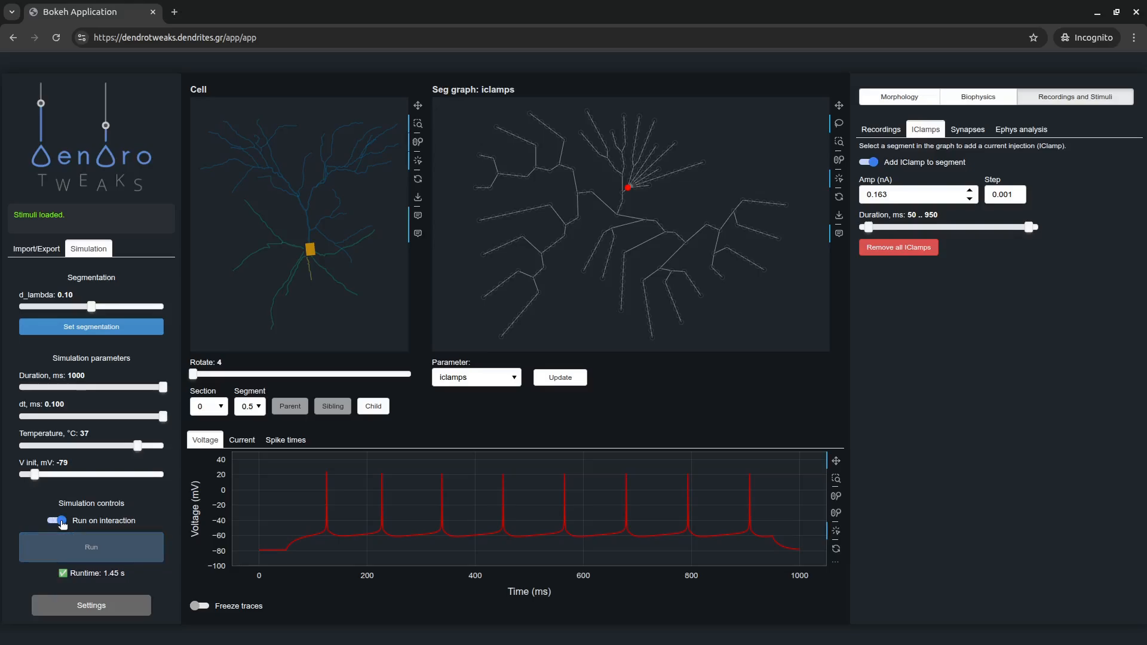
Load the hyperpolarizing_current stimuli and zoom in on the resulting voltage trace around -80 mV.
{"action": "left_click", "coordinate": [44, 251]}
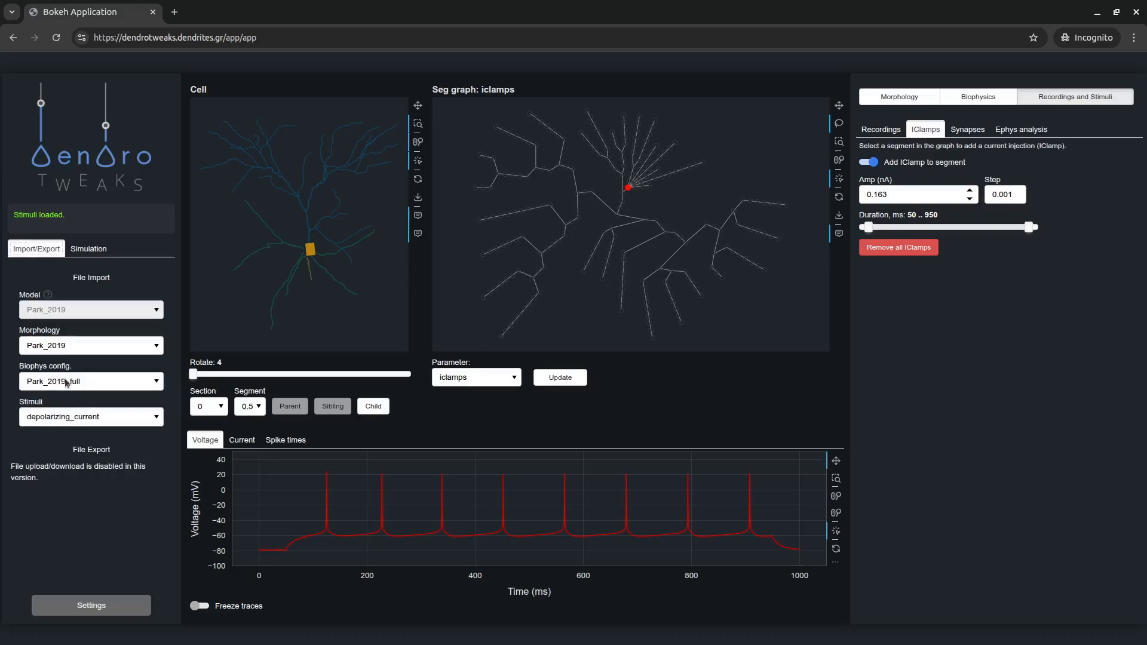
{"action": "left_click", "coordinate": [125, 420]}
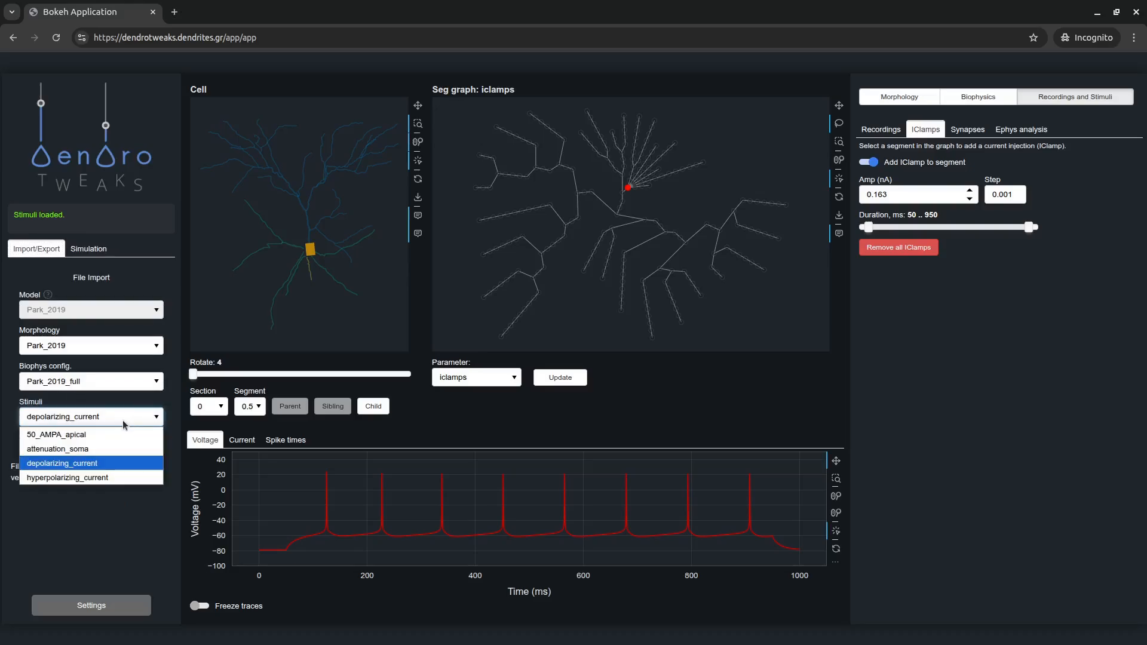
{"action": "left_click", "coordinate": [110, 478]}
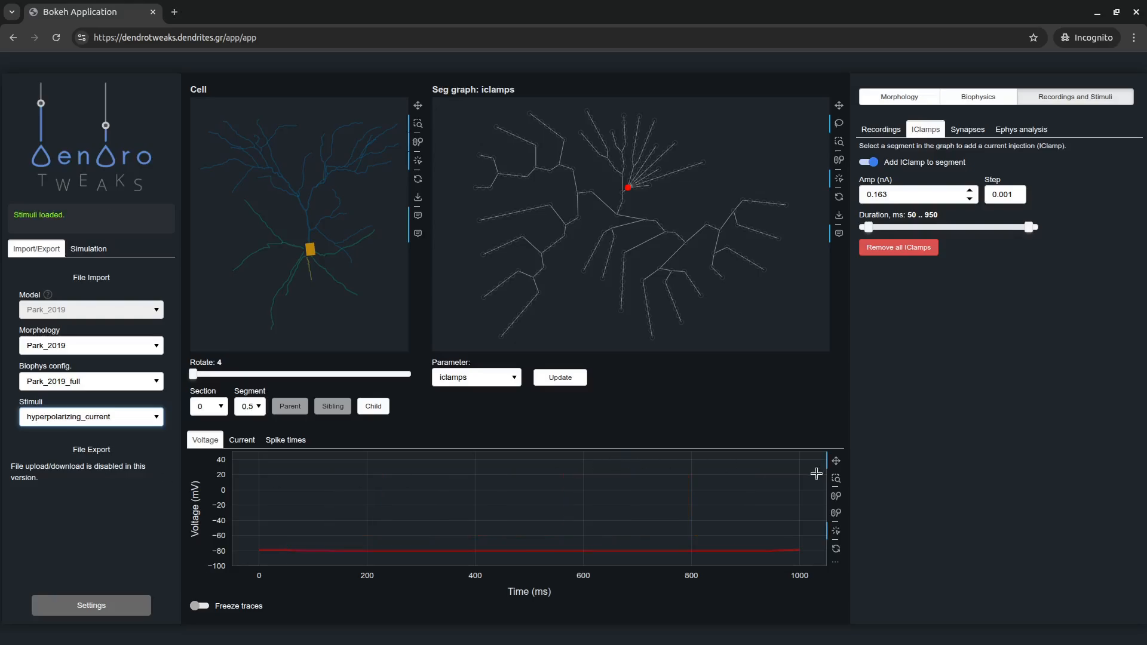
{"action": "left_click", "coordinate": [836, 478]}
{"action": "left_click_drag", "start_coordinate": [276, 533], "coordinate": [784, 557]}
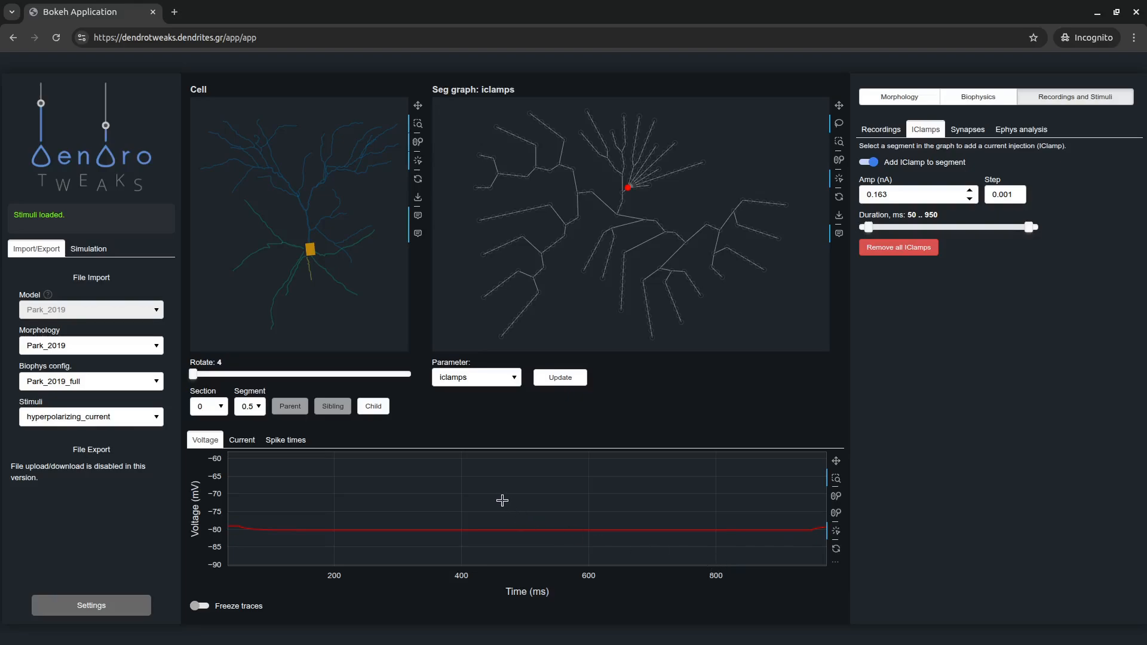
Reload the app page to clear the loaded model.
{"action": "left_click", "coordinate": [57, 37]}
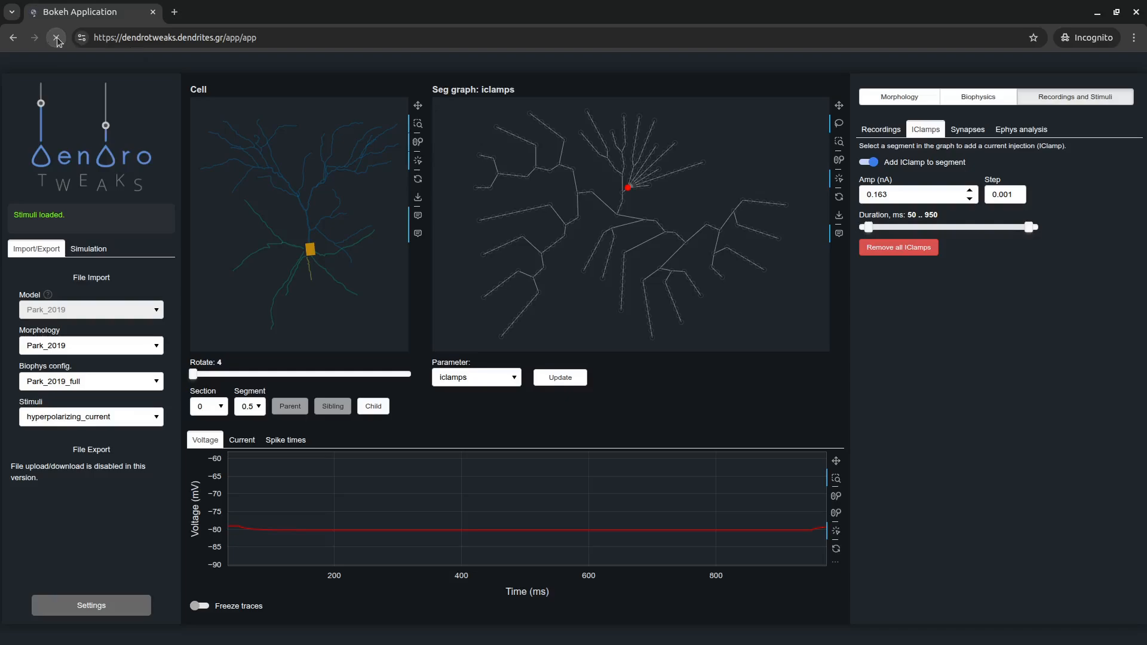